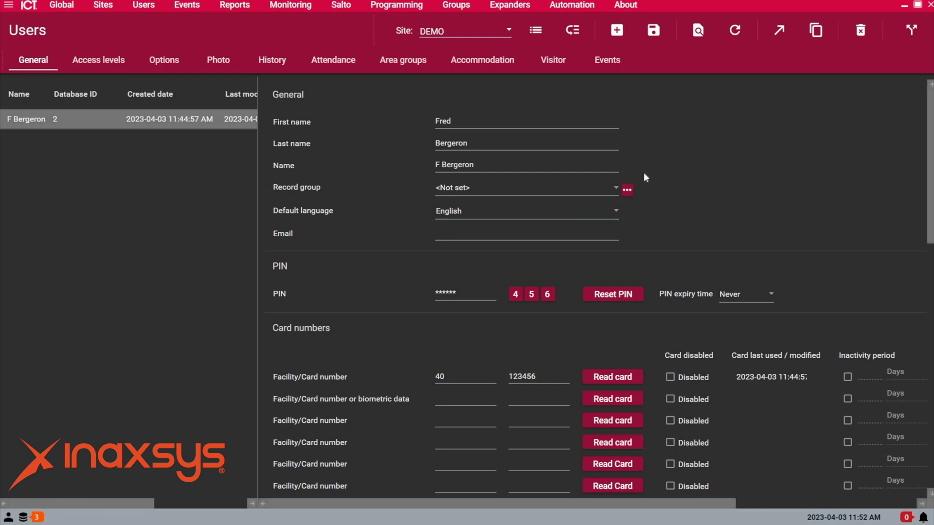
- Enable the End option under the user's expiry date/time
scroll(618, 226, down, 5)
scroll(611, 229, down, 3)
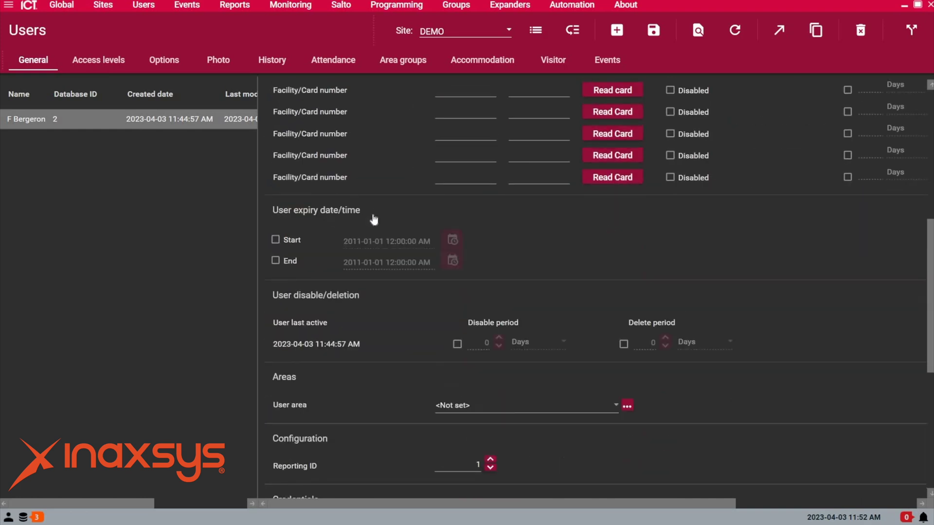
click(275, 261)
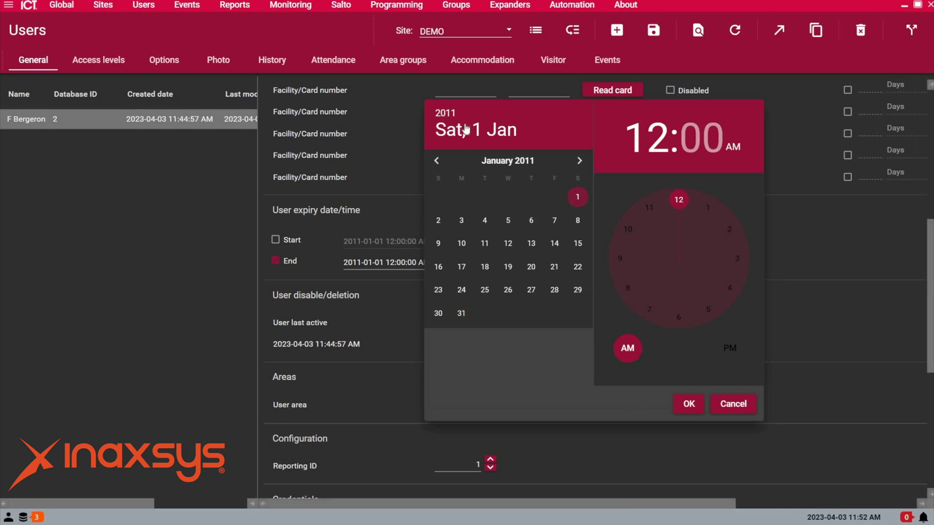
- Set the expiry End date to 28 April 2023 in the calendar and confirm
click(445, 127)
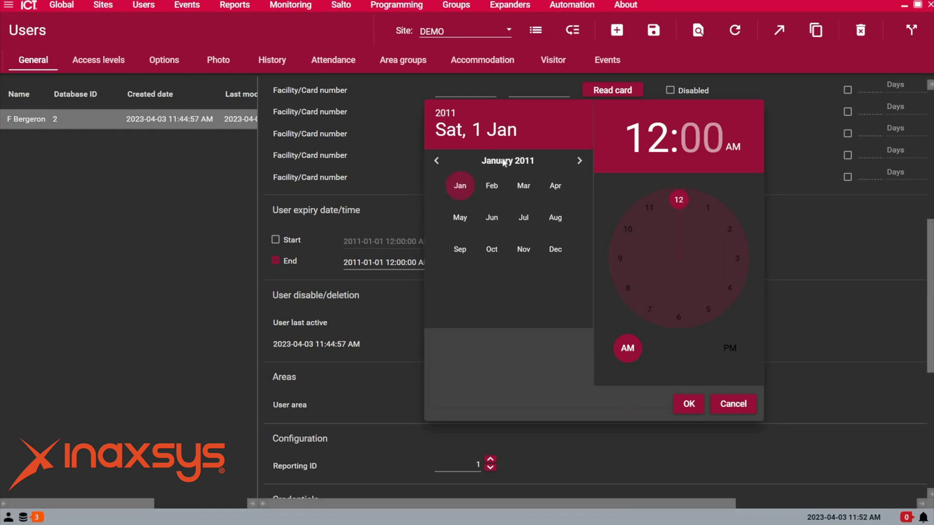
click(580, 161)
click(579, 161)
click(579, 161)
click(580, 161)
click(579, 161)
click(580, 161)
click(579, 161)
click(579, 162)
click(578, 161)
click(578, 162)
click(577, 162)
click(577, 162)
click(554, 192)
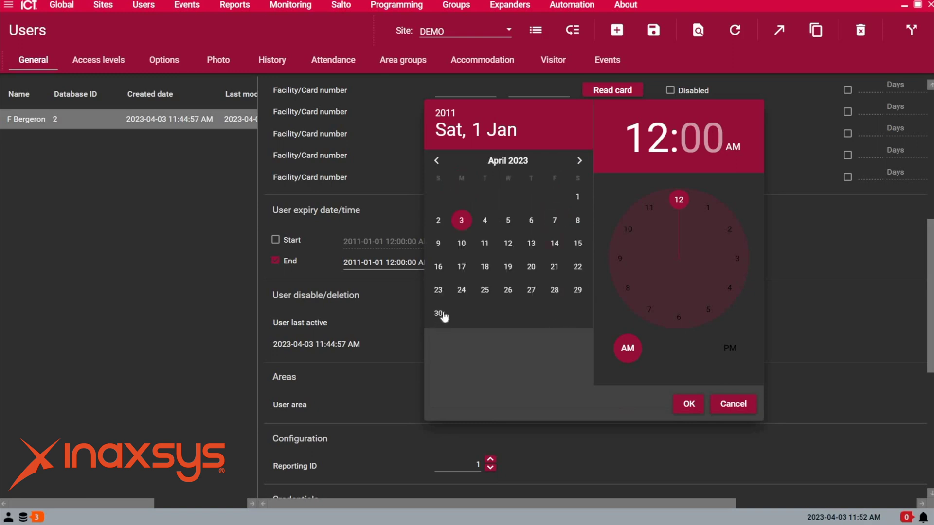
click(560, 291)
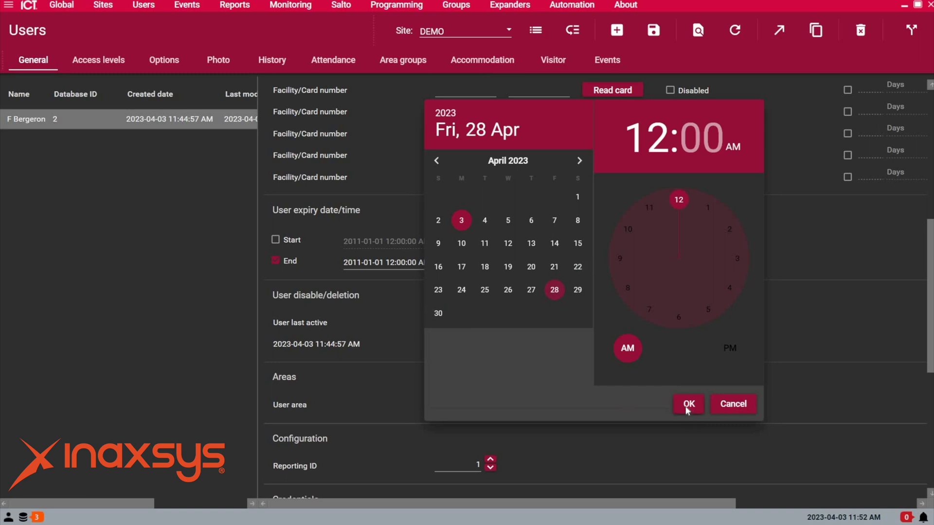
click(688, 408)
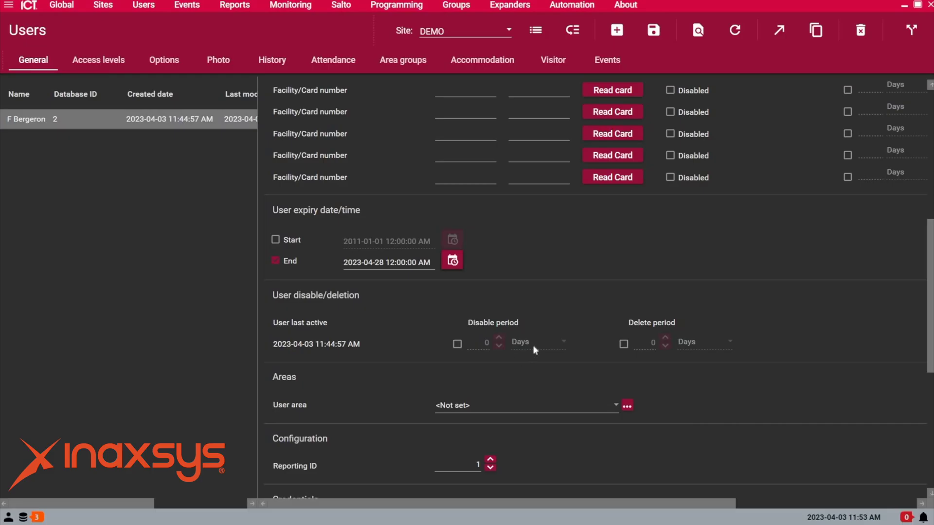
- Raise the Disable period to 4, switch it off, and enable a 0-day Delete period
click(457, 344)
click(499, 338)
click(499, 339)
click(499, 338)
click(499, 339)
click(457, 344)
click(623, 344)
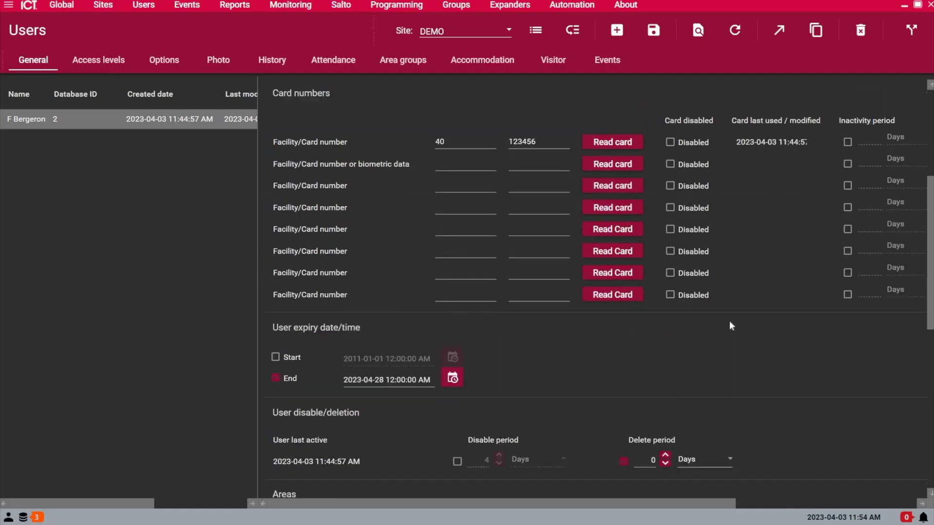
- Give the first card (40 / 123456) an inactivity period of 30 Days
scroll(724, 323, up, 2)
scroll(722, 321, down, 2)
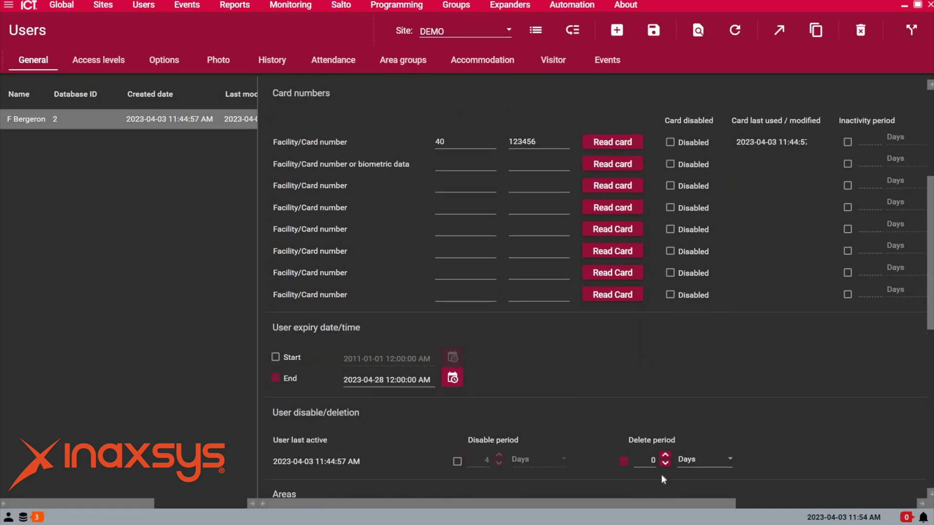
click(771, 509)
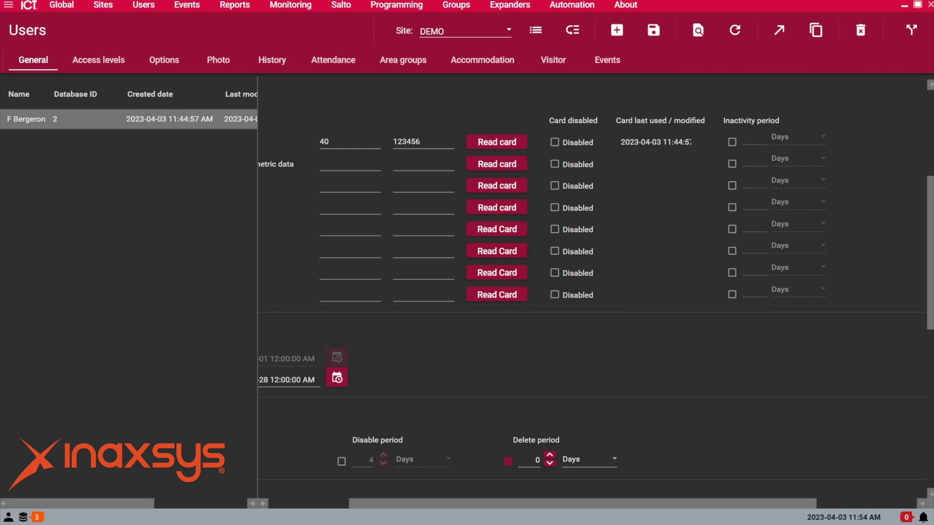
click(732, 142)
text(30)
click(801, 136)
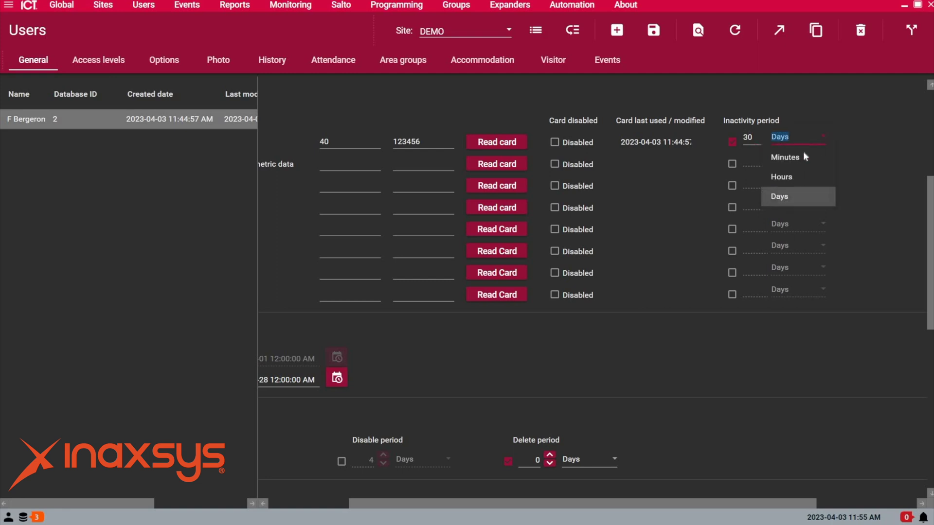
click(868, 148)
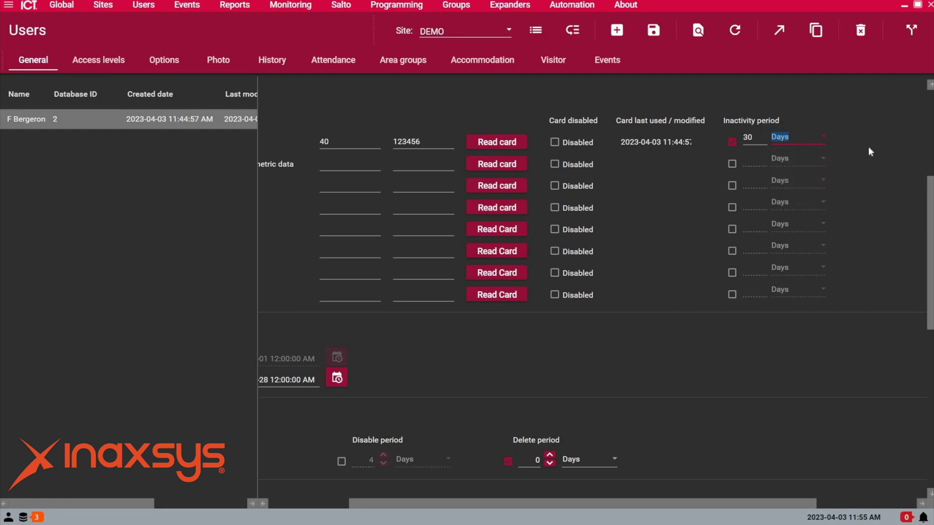